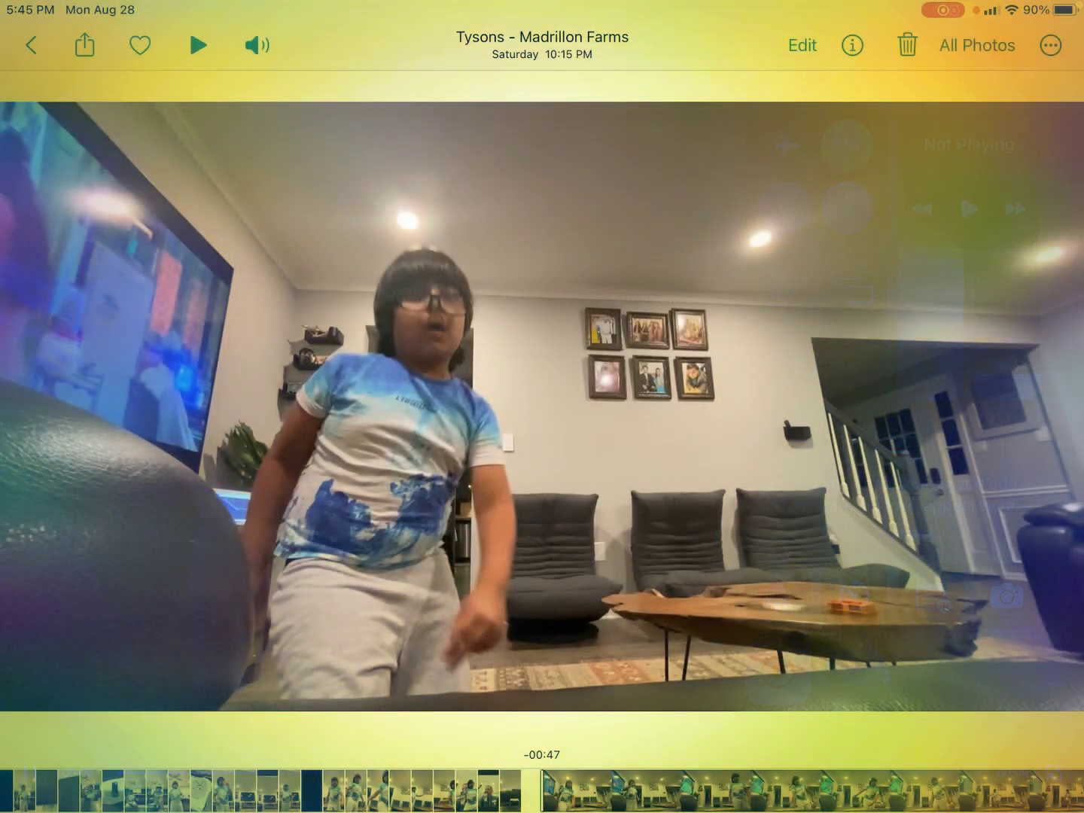
# Play the Tysons – Madrillon Farms living-room video of the boy in Photos.
pyautogui.click(197, 45)
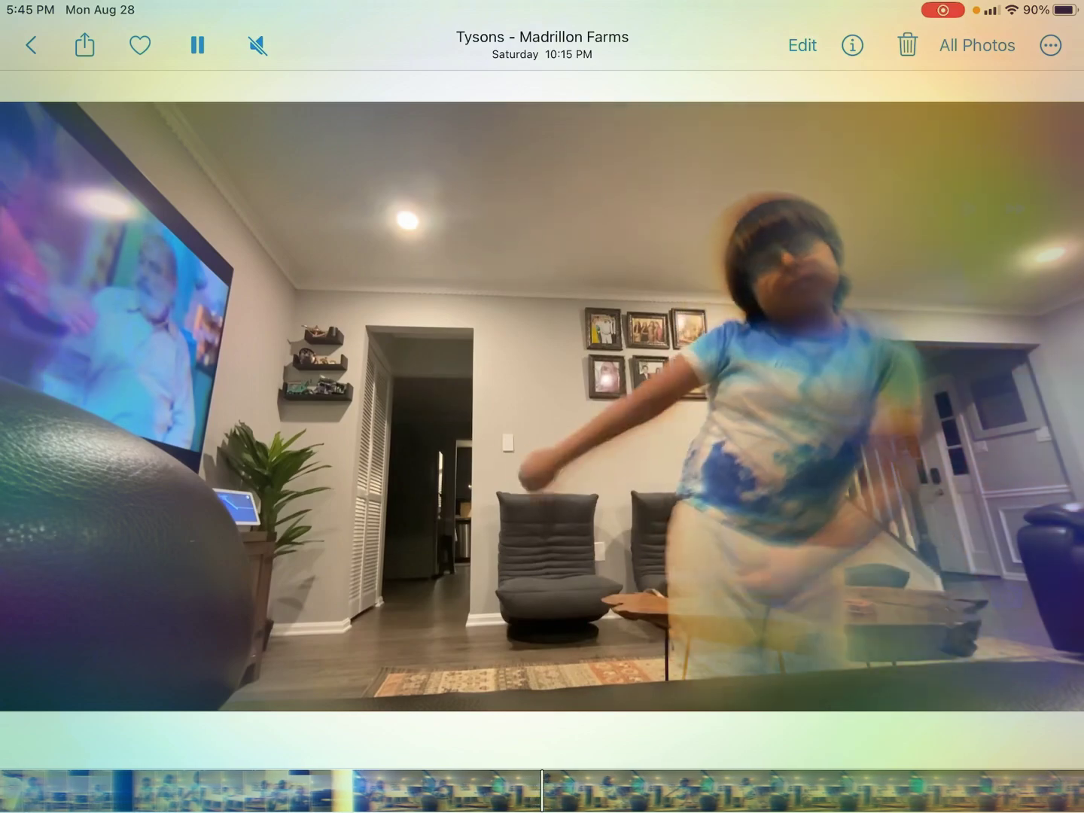
# Pause playback and leave Photos for the CapCut video editor.
pyautogui.click(197, 45)
pyautogui.press('super+h')
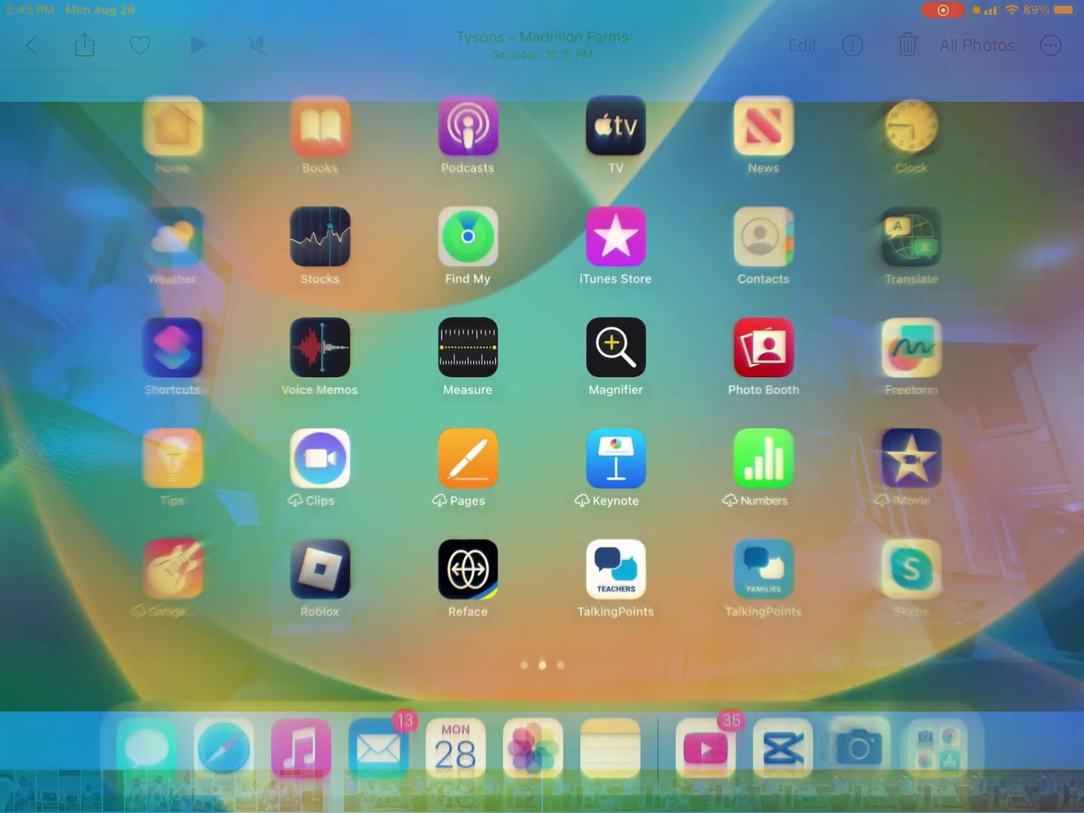
pyautogui.click(781, 749)
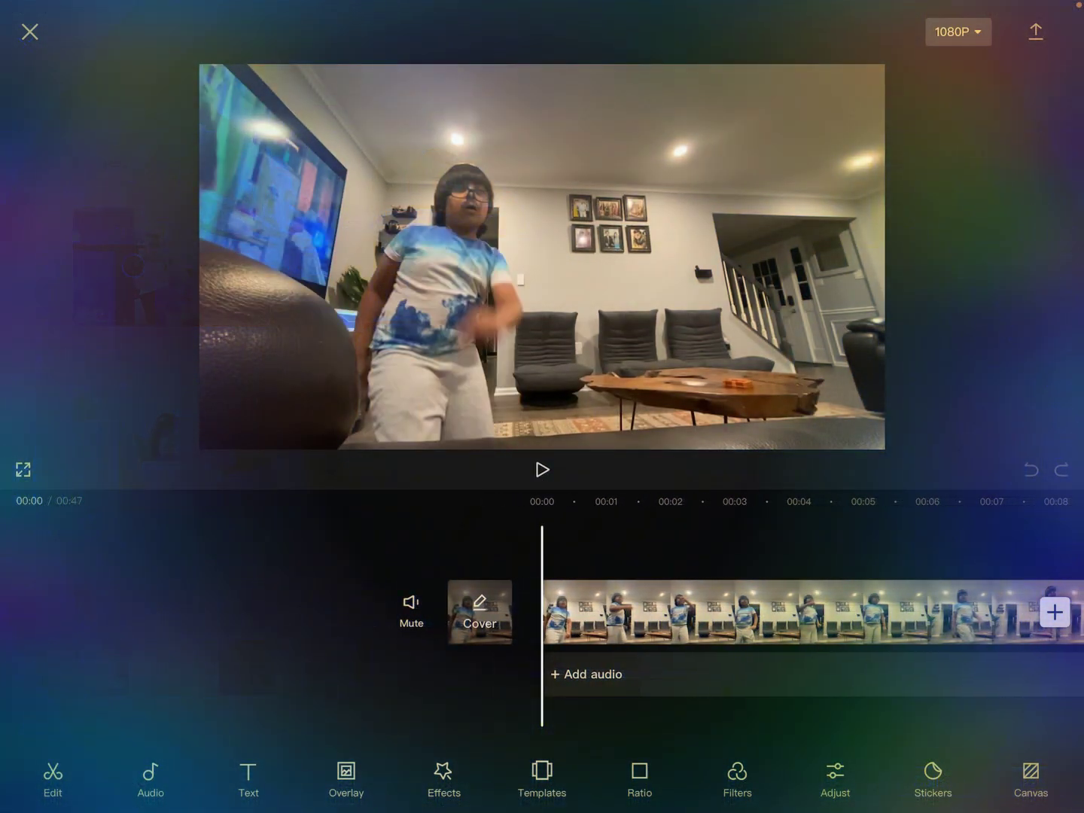
# Scrub the clip to the 00:07 pose change and select it for splitting.
pyautogui.moveTo(762, 612); pyautogui.dragTo(532, 611)
pyautogui.moveTo(678, 612); pyautogui.dragTo(497, 612)
pyautogui.click(543, 612)
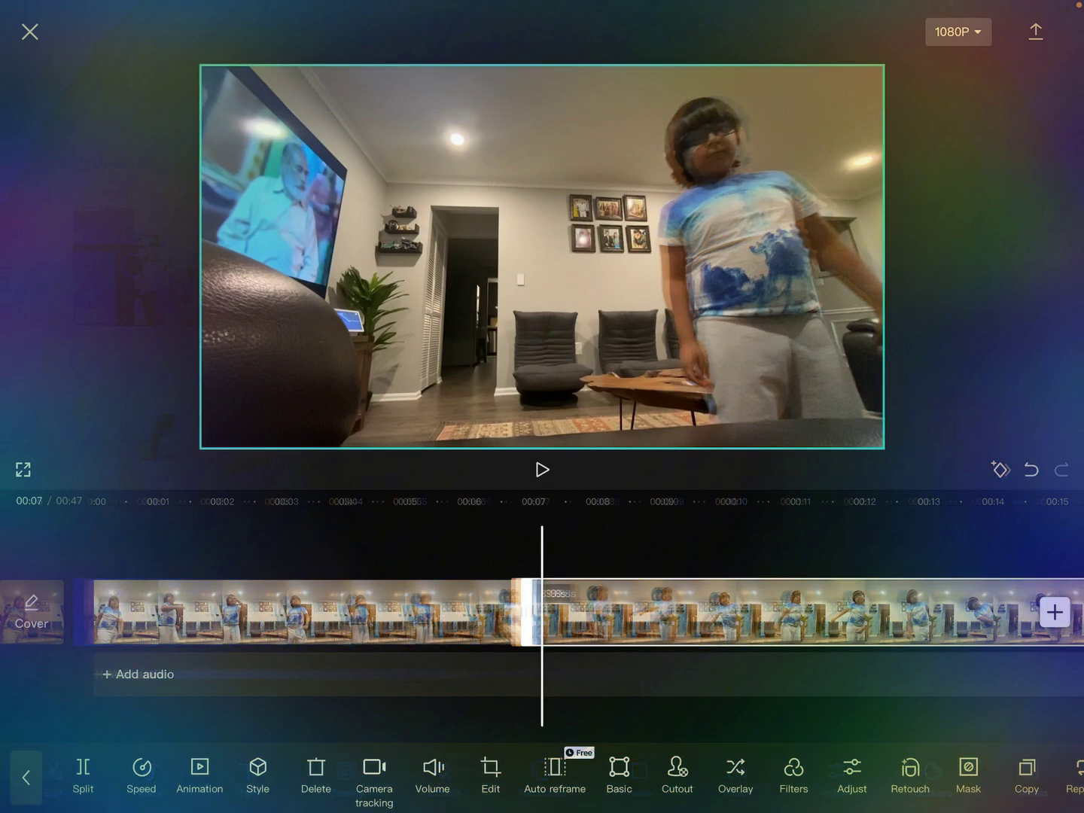
pyautogui.moveTo(678, 612); pyautogui.dragTo(496, 611)
pyautogui.moveTo(762, 612); pyautogui.dragTo(423, 612)
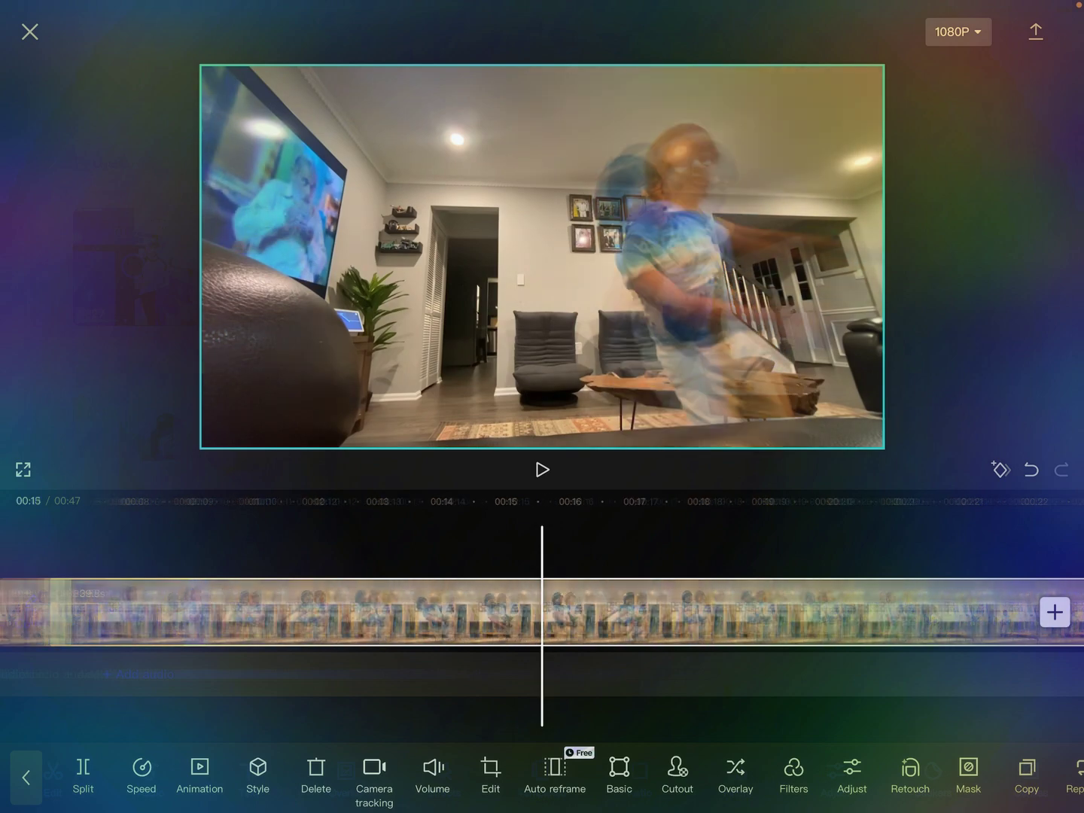
# Scrub on through 00:20, 00:24 and 00:36 to the later pose changes.
pyautogui.moveTo(678, 611); pyautogui.dragTo(529, 611)
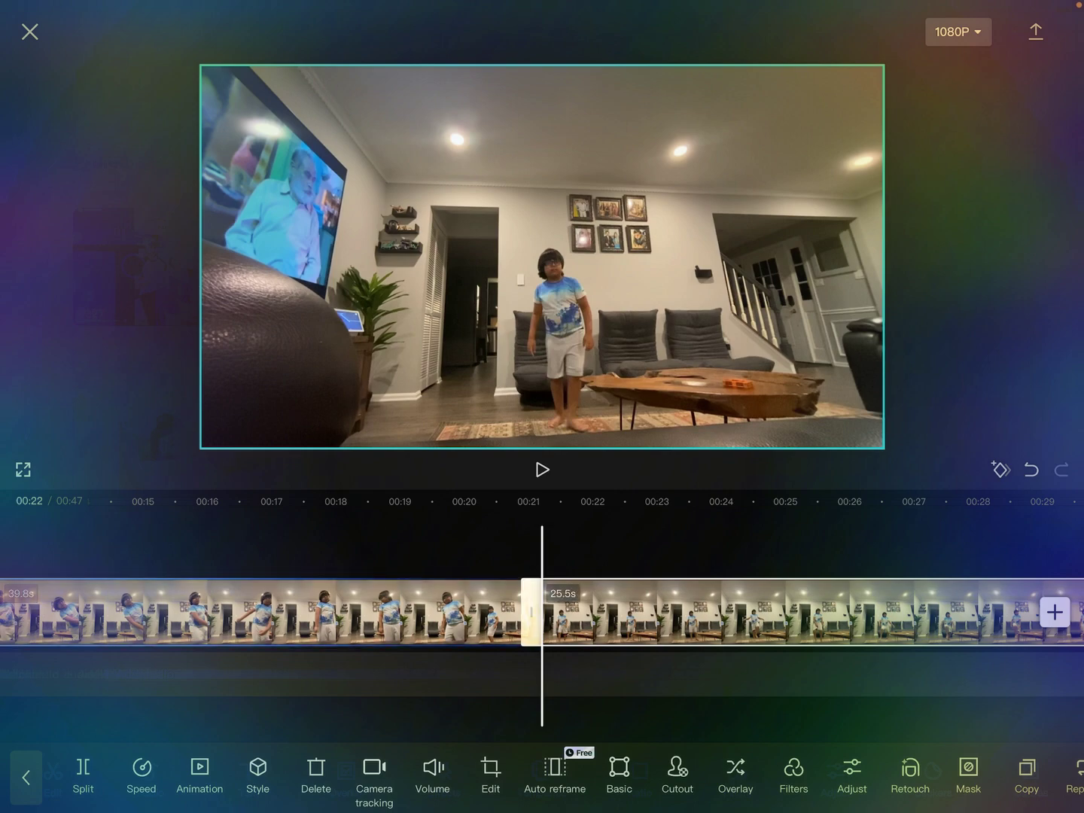
pyautogui.moveTo(628, 612); pyautogui.dragTo(458, 611)
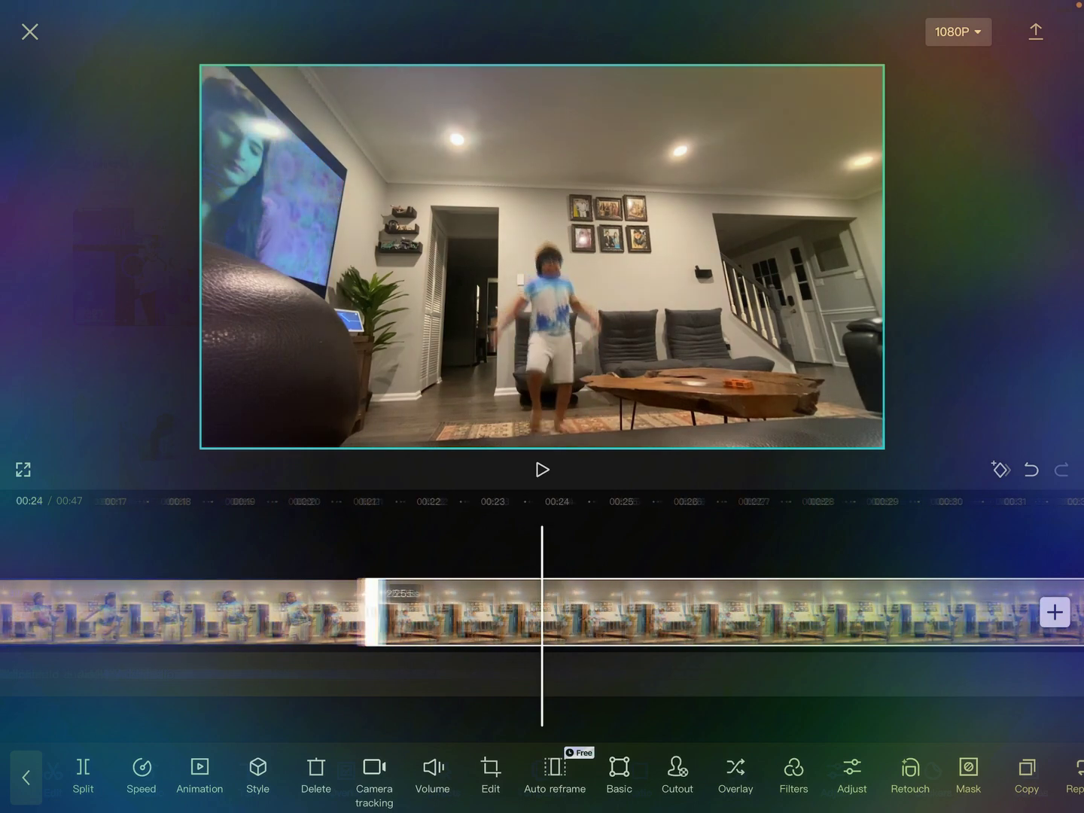
pyautogui.moveTo(763, 612); pyautogui.dragTo(314, 612)
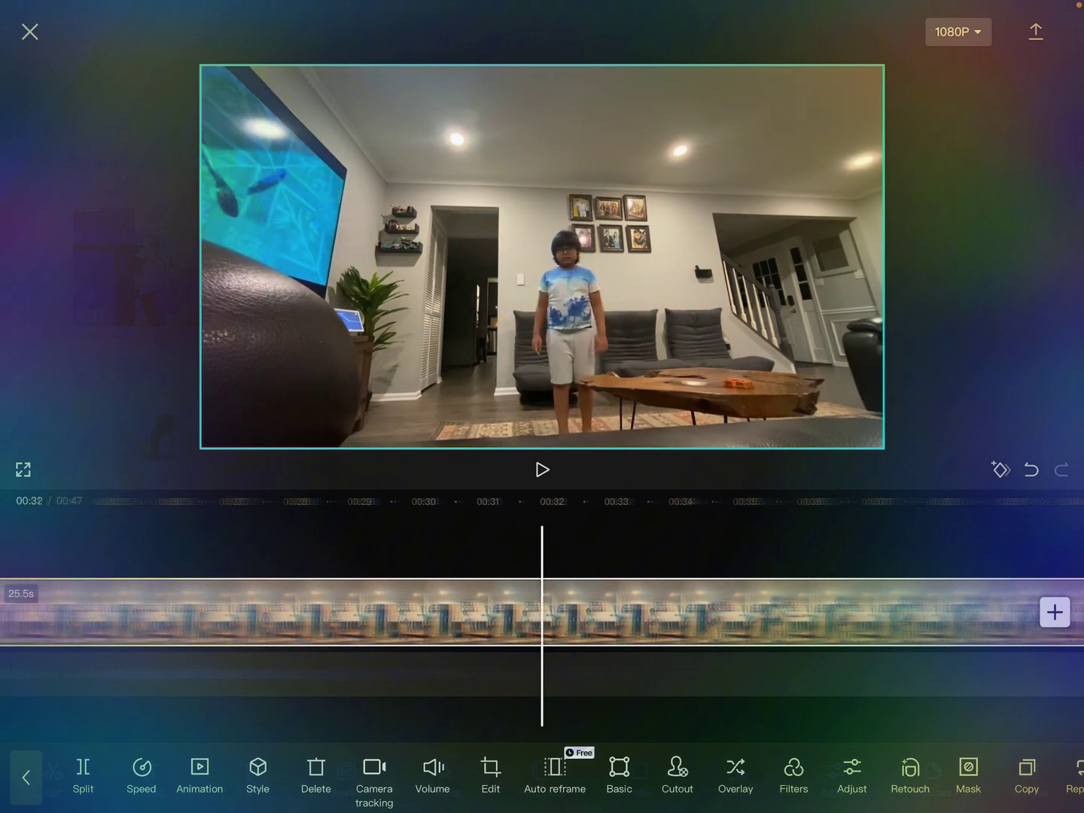
pyautogui.moveTo(678, 612); pyautogui.dragTo(484, 612)
pyautogui.moveTo(627, 612); pyautogui.dragTo(590, 612)
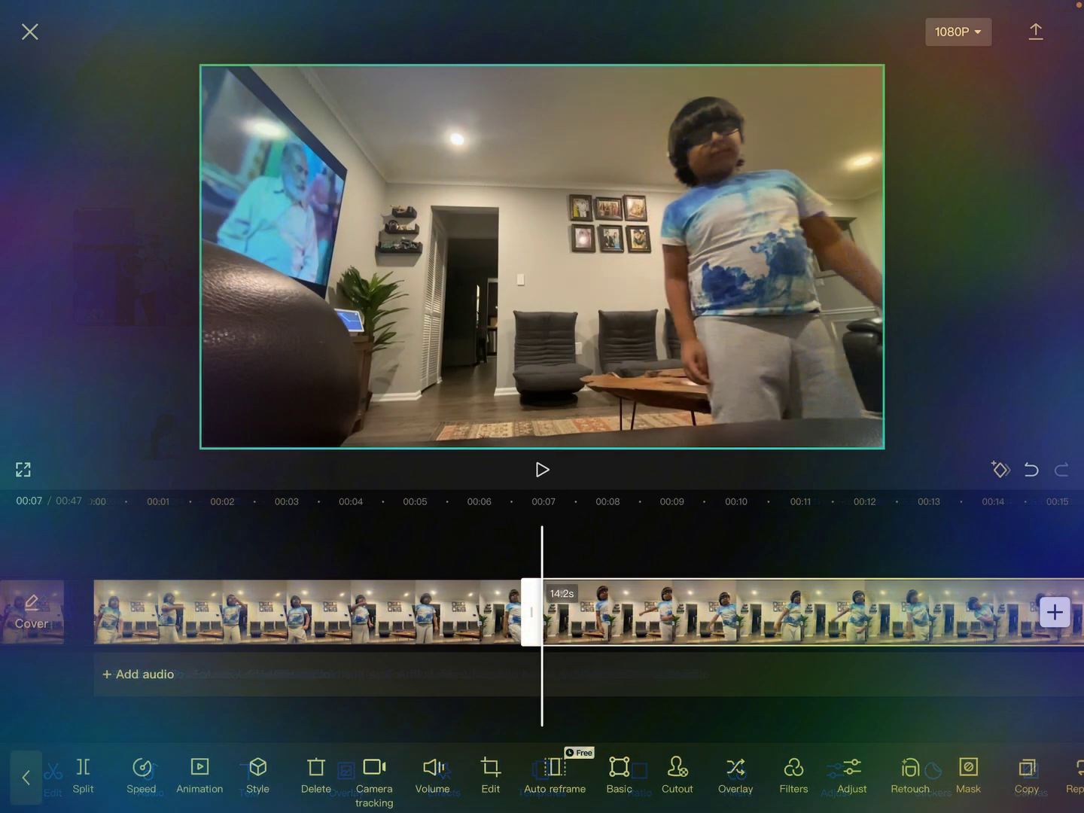
# Move three pieces, including the 11.2s piece, onto their own overlay tracks.
pyautogui.click(735, 772)
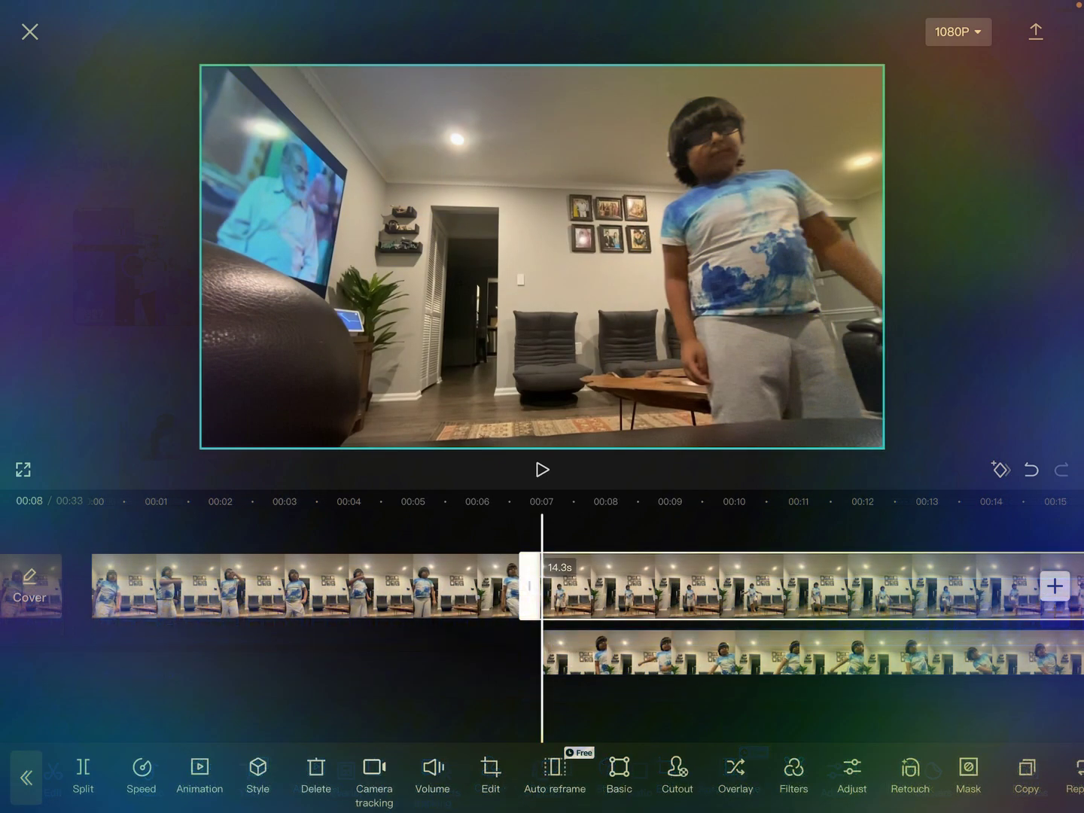
pyautogui.click(735, 772)
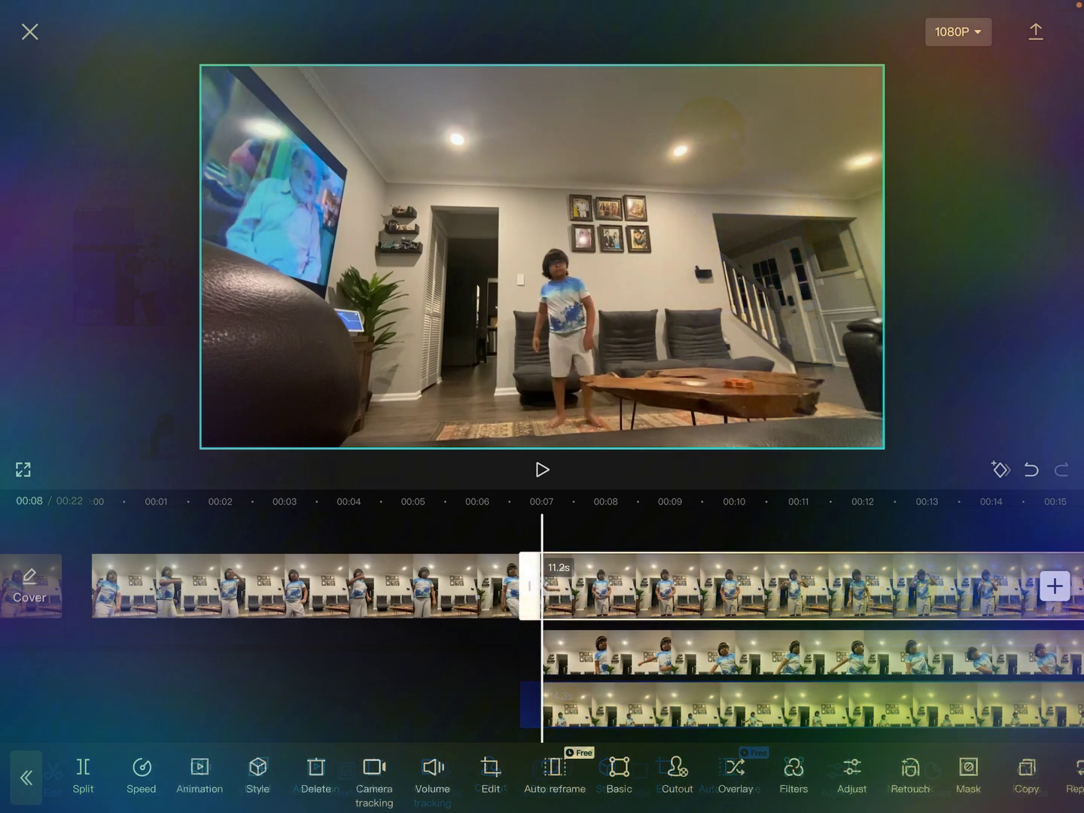
pyautogui.click(736, 772)
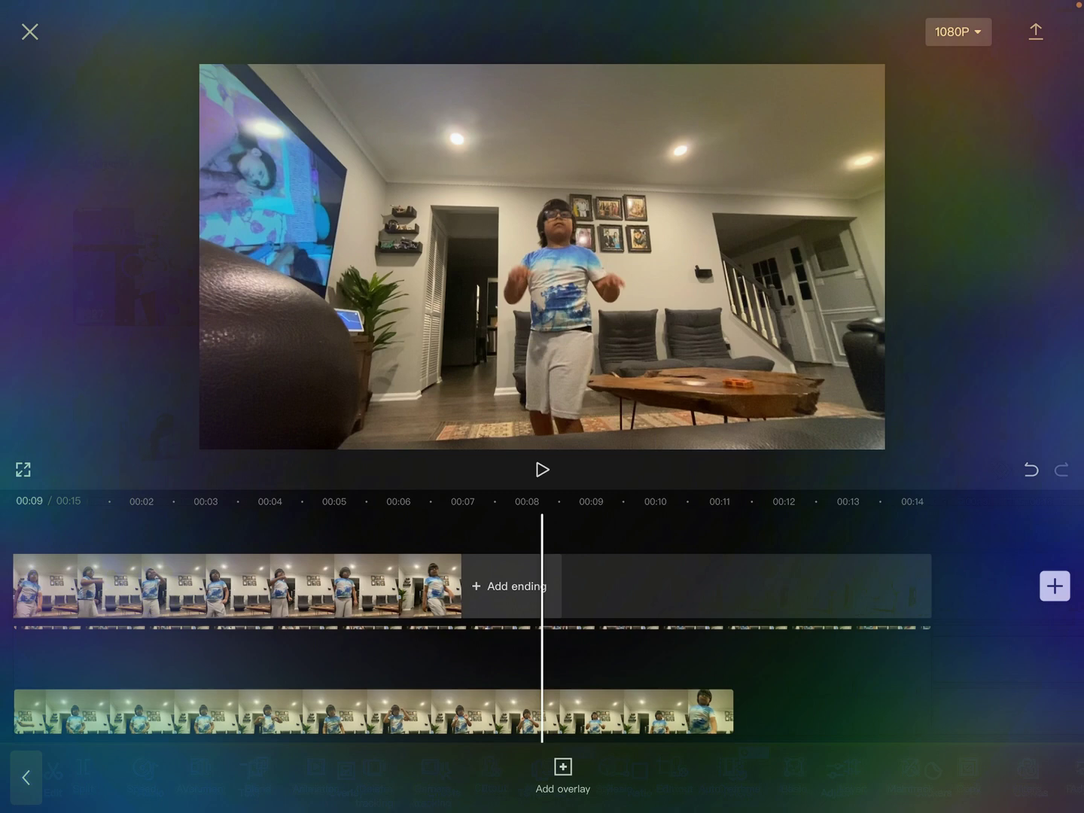
pyautogui.hscroll(-10, 542, 585)
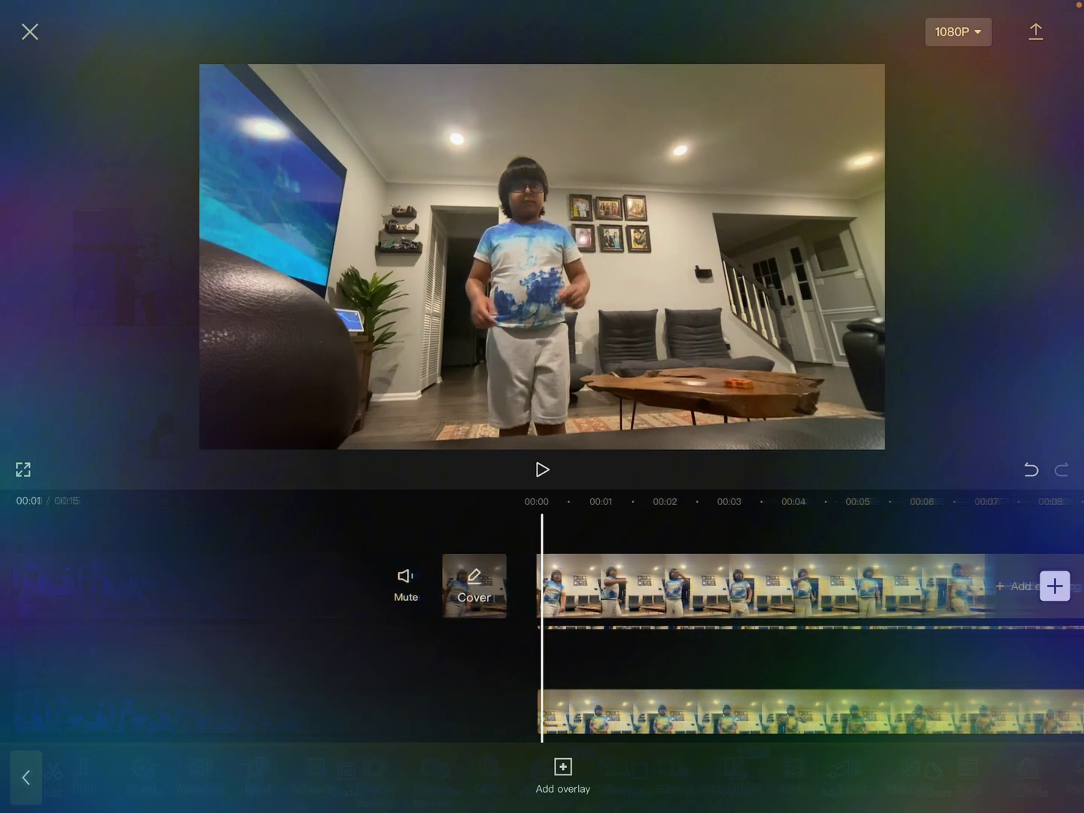
# Apply Cutout > Remove background to each of the three overlay clips.
pyautogui.click(763, 712)
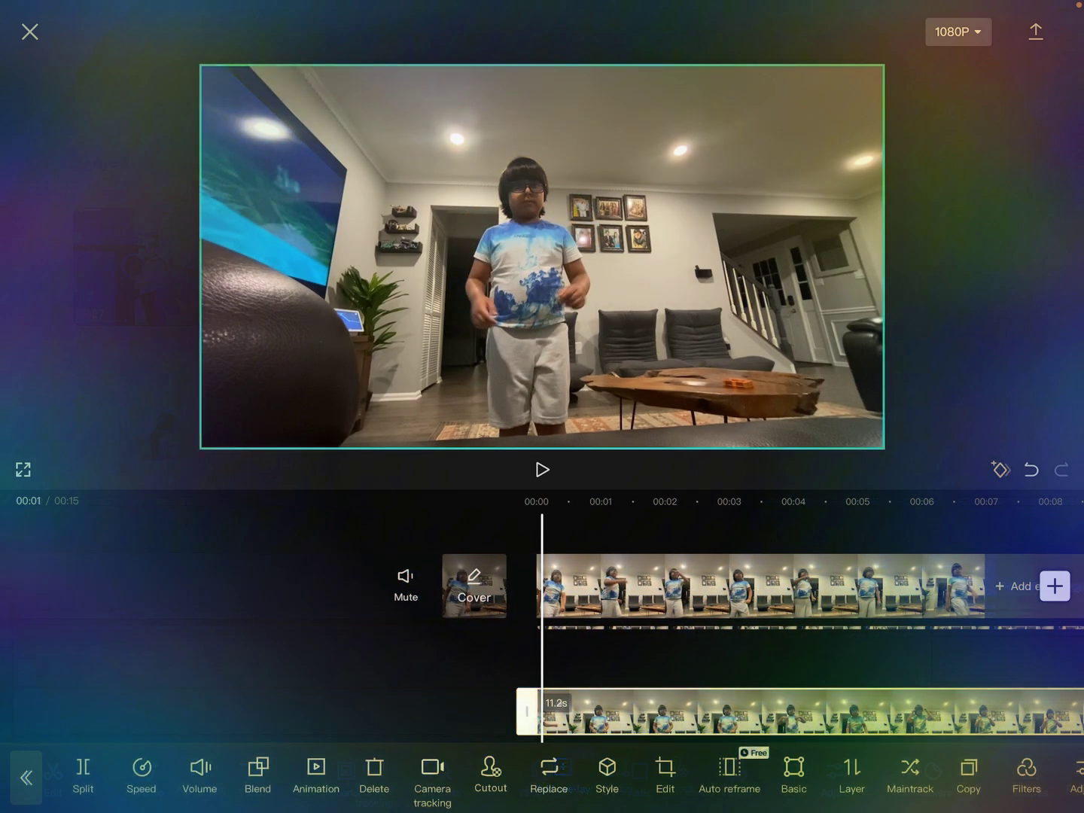
pyautogui.click(224, 773)
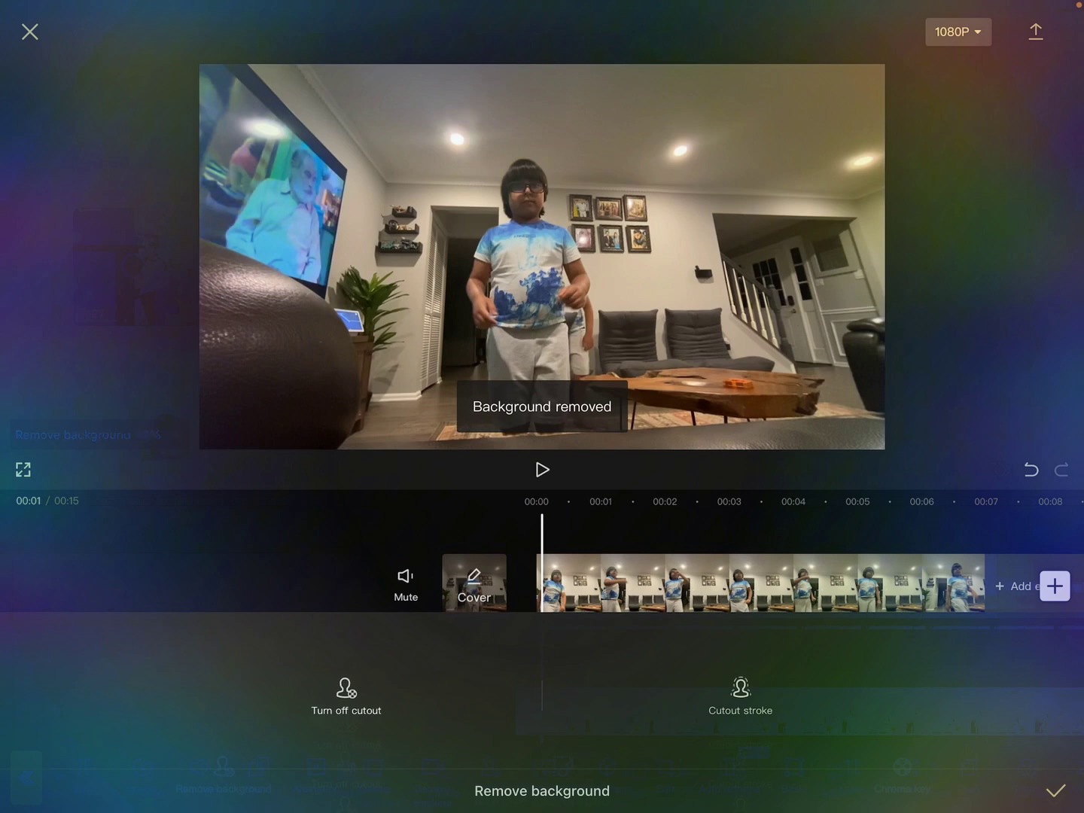
pyautogui.click(1056, 790)
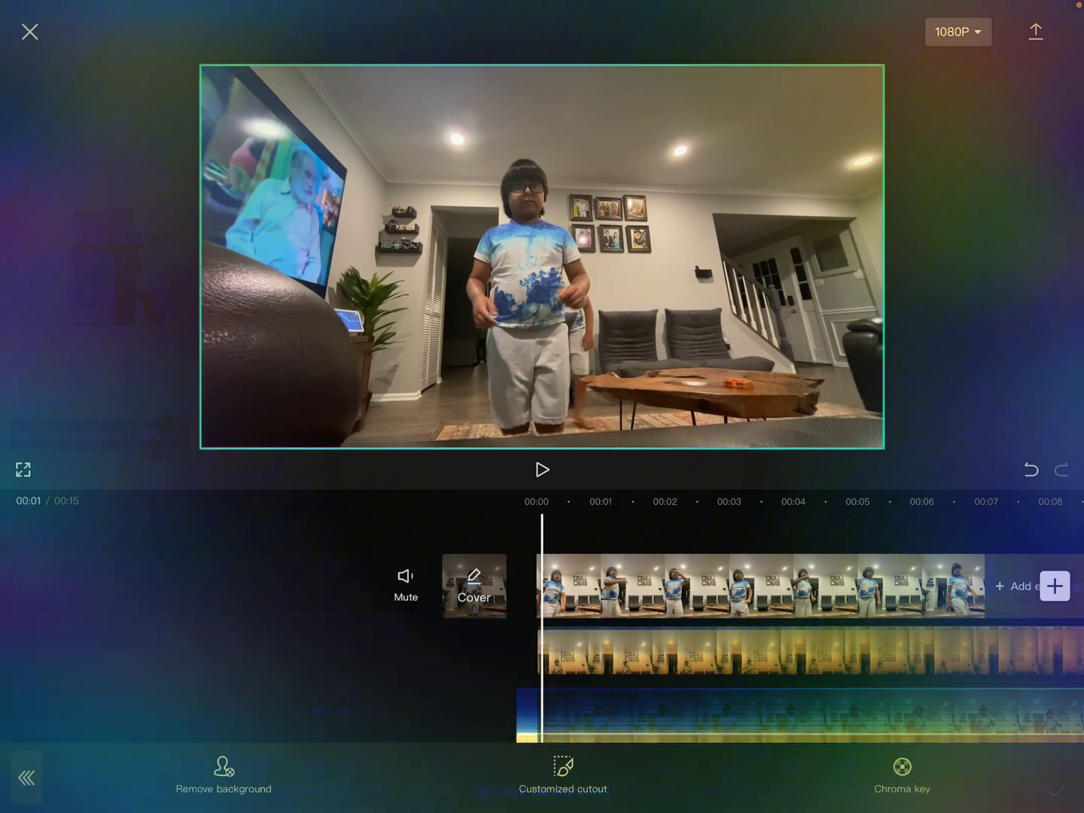
pyautogui.click(224, 771)
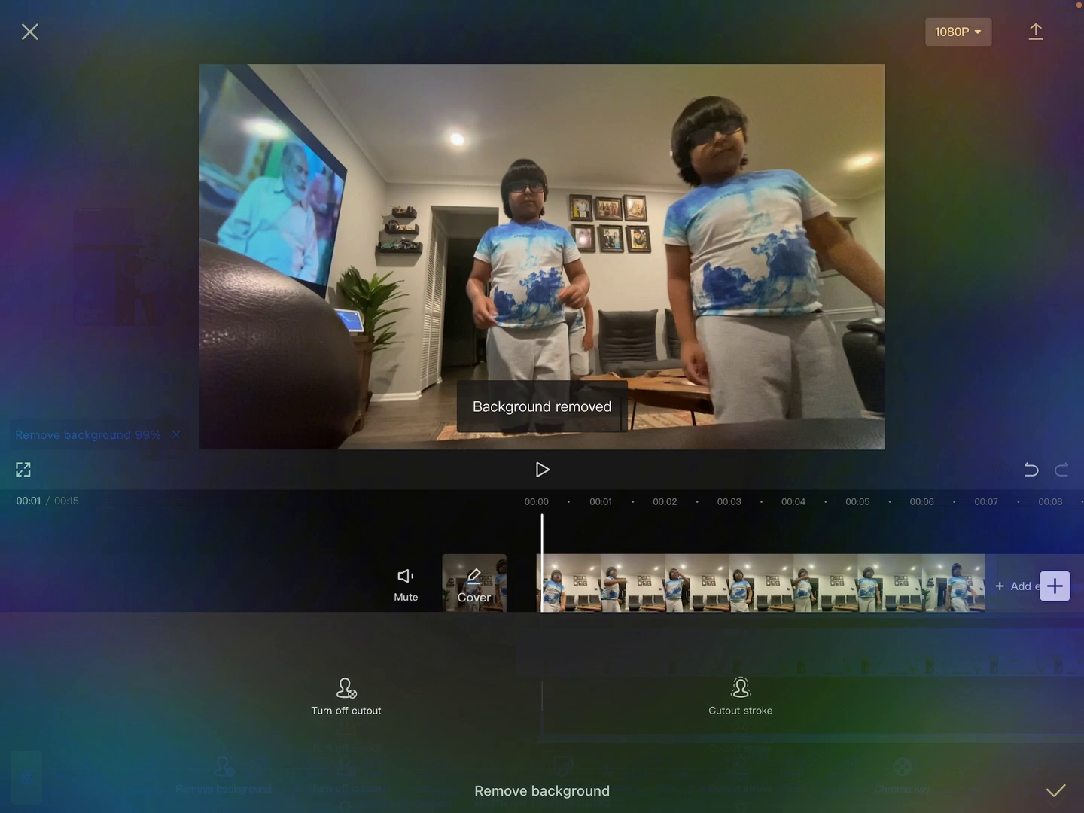
pyautogui.click(1056, 791)
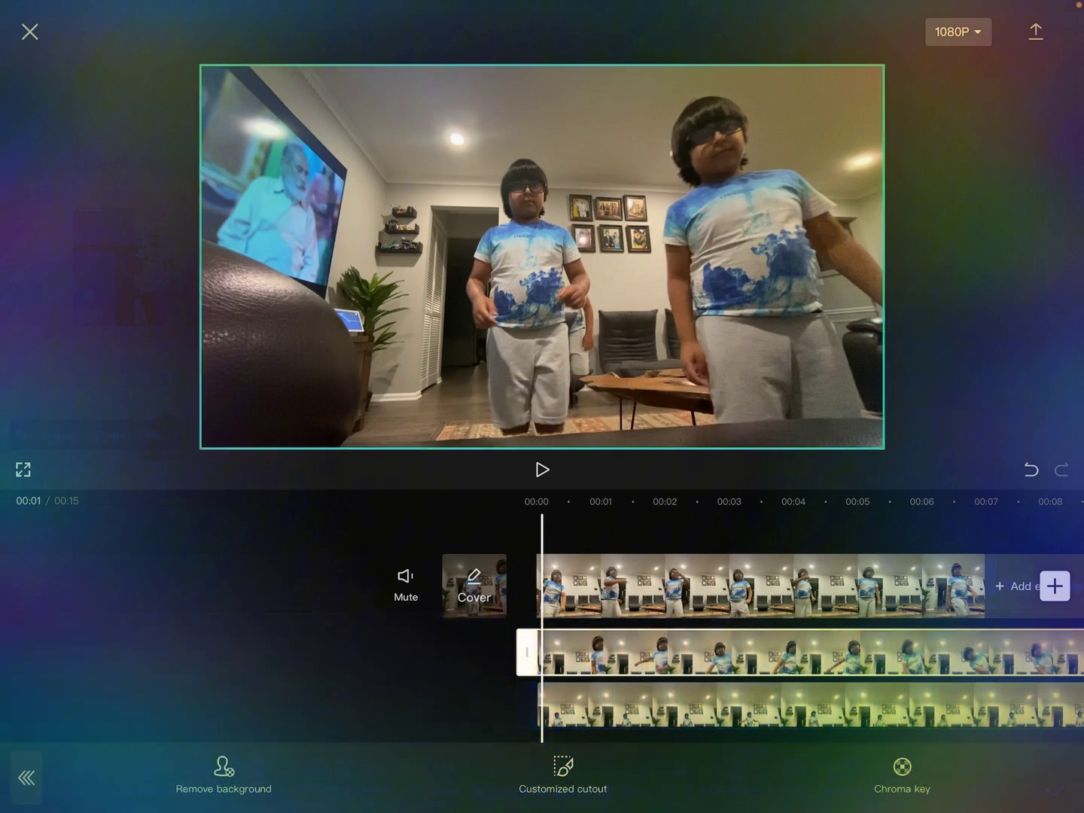
pyautogui.click(224, 773)
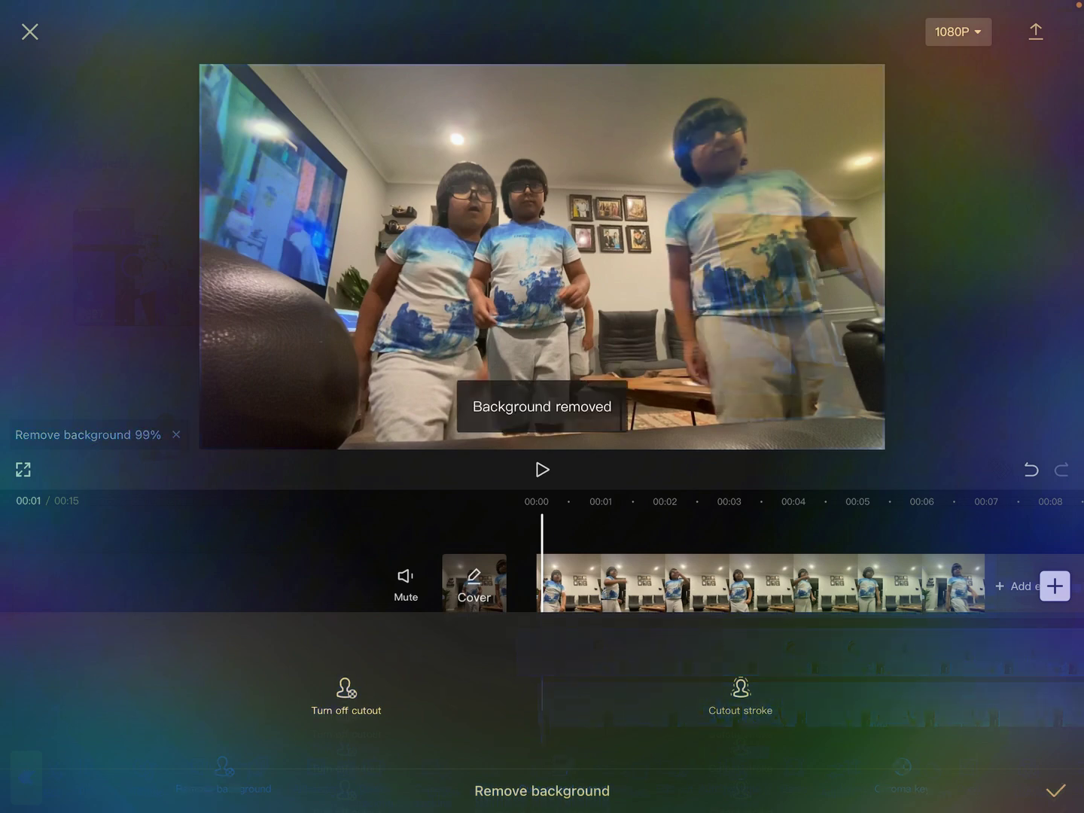
pyautogui.click(1055, 791)
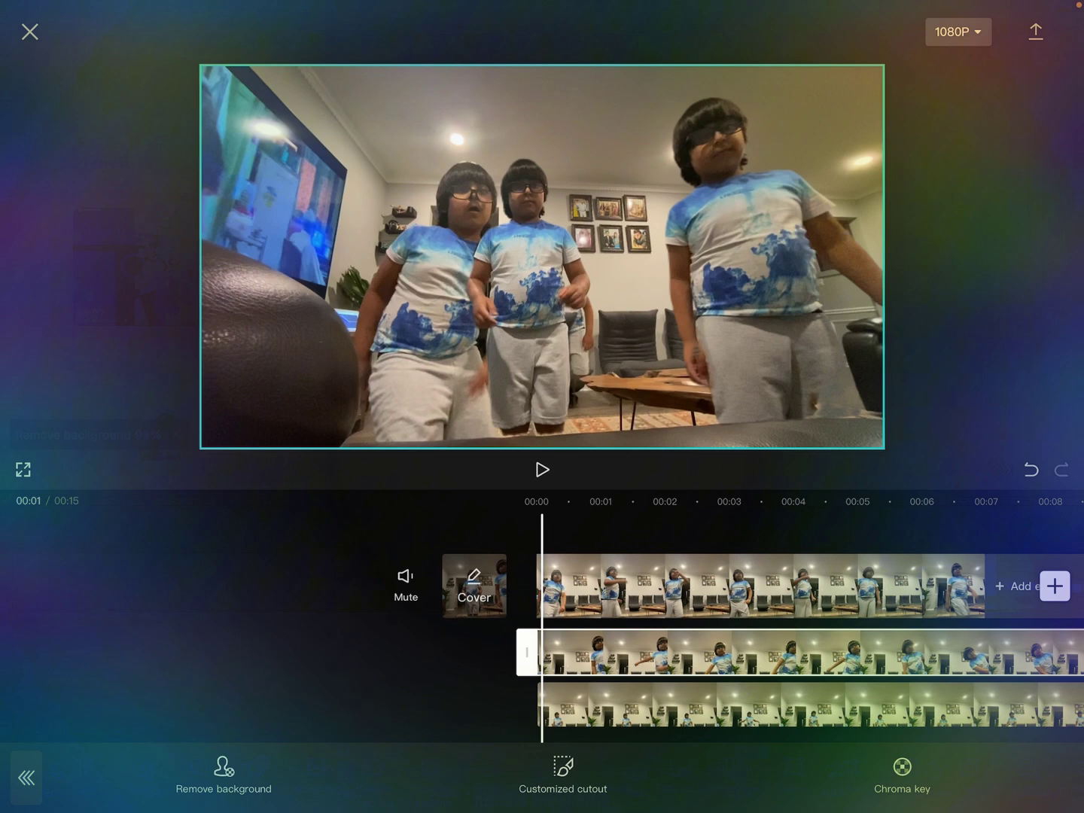
# Shift the first overlay copy slightly left and nudge the bottom overlay copy.
pyautogui.moveTo(763, 254); pyautogui.dragTo(756, 255)
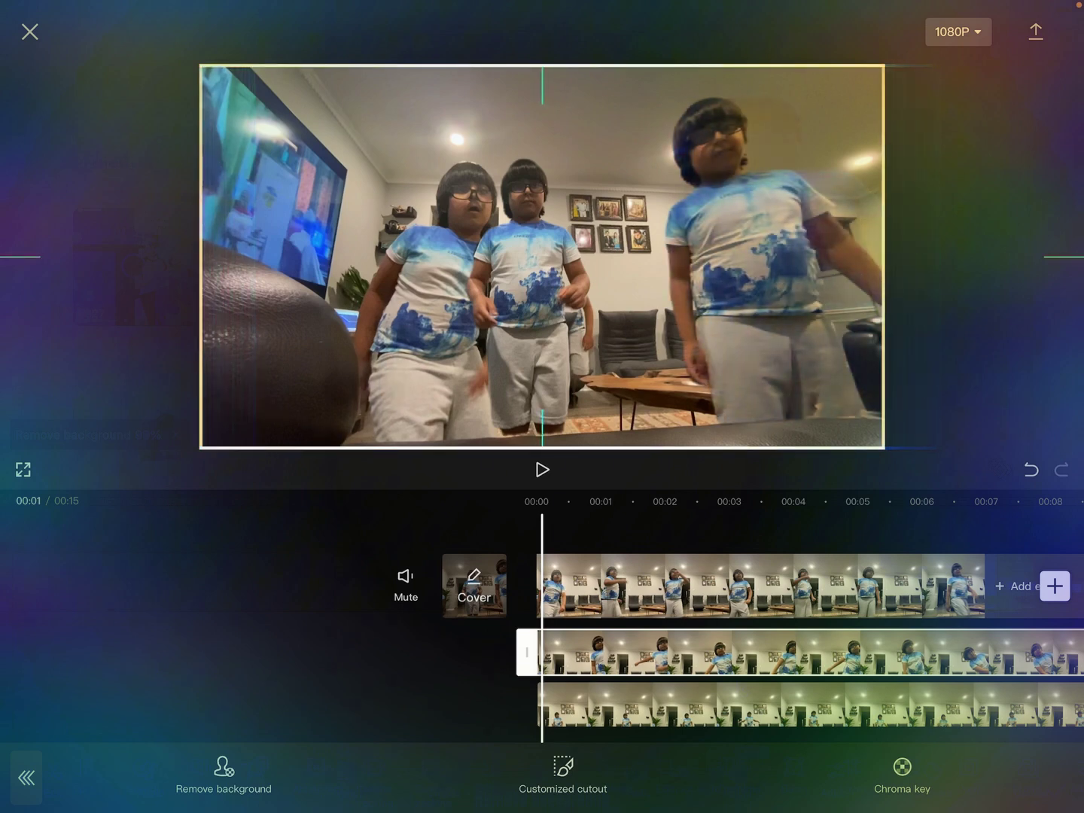
pyautogui.click(762, 702)
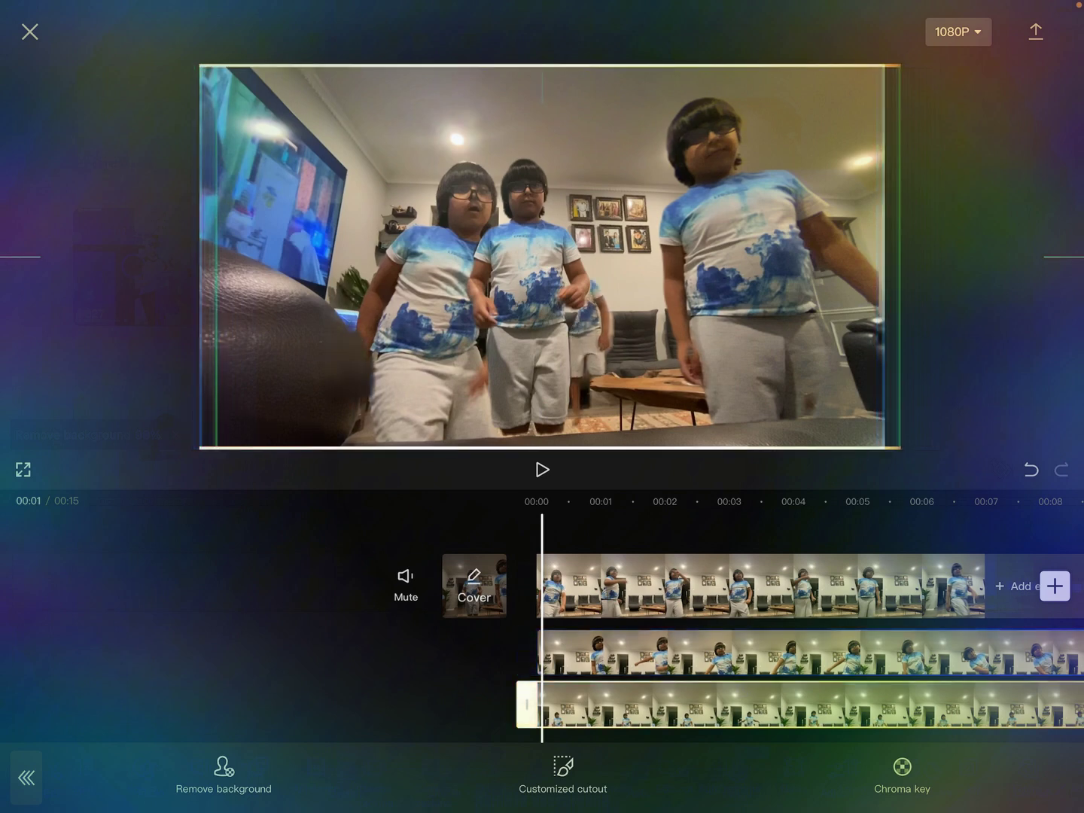
pyautogui.moveTo(542, 255)
pyautogui.mouseDown()
pyautogui.moveTo(593, 255)
pyautogui.moveTo(580, 242)
pyautogui.mouseUp()
# Place the small far copy of the boy near the table and shift another copy right.
pyautogui.click(762, 711)
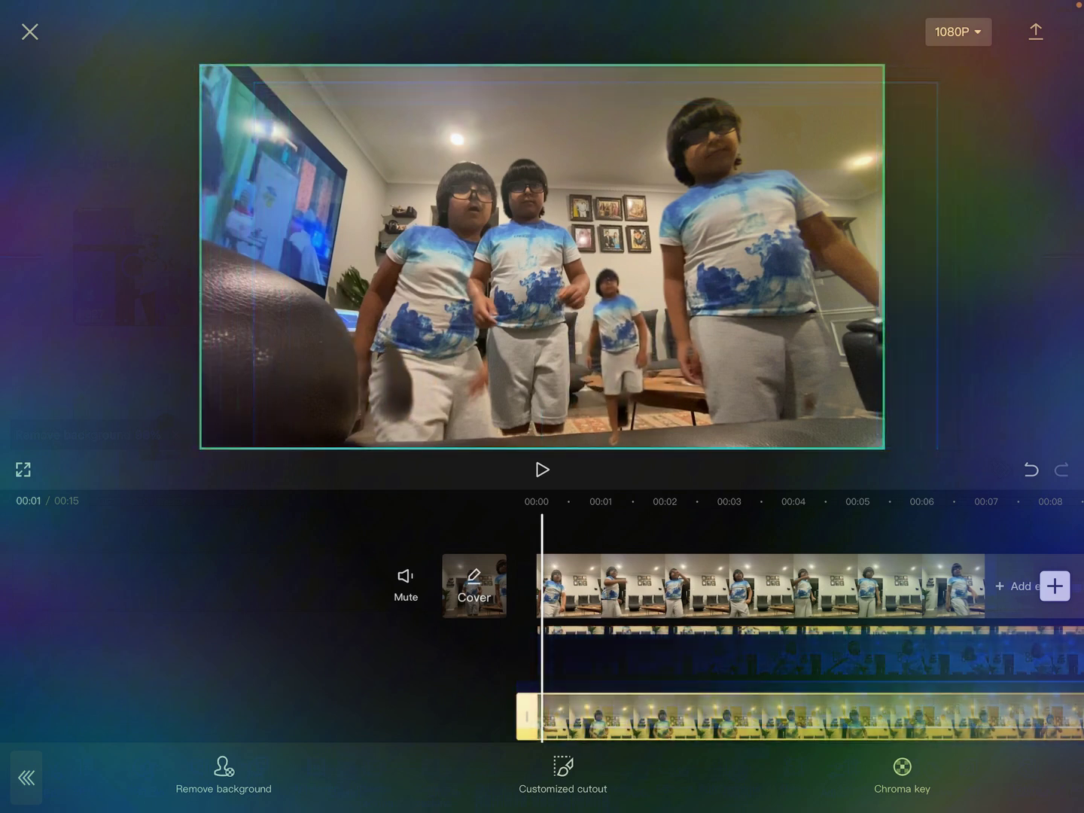
pyautogui.moveTo(543, 253)
pyautogui.mouseDown()
pyautogui.moveTo(489, 255)
pyautogui.moveTo(465, 271)
pyautogui.moveTo(576, 248)
pyautogui.moveTo(576, 265)
pyautogui.moveTo(628, 216)
pyautogui.moveTo(896, 184)
pyautogui.moveTo(842, 187)
pyautogui.moveTo(693, 254)
pyautogui.moveTo(730, 253)
pyautogui.moveTo(678, 264)
pyautogui.mouseUp()
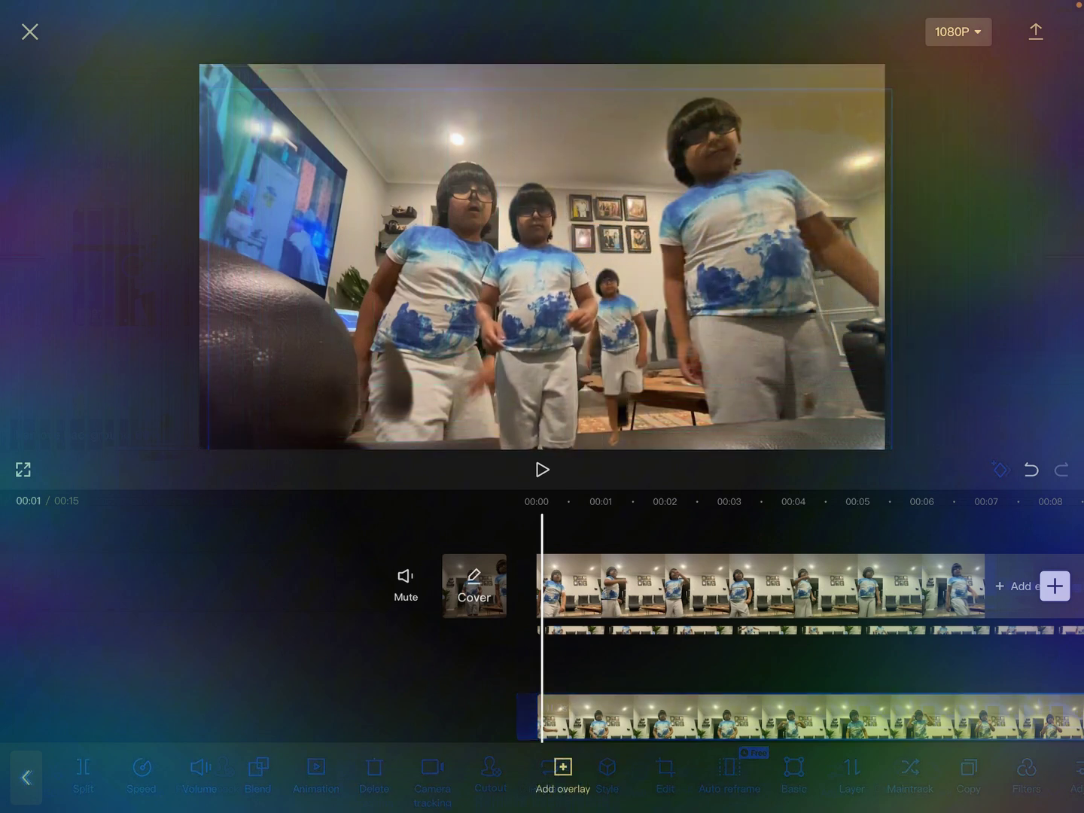
pyautogui.click(720, 255)
pyautogui.moveTo(720, 254); pyautogui.dragTo(784, 254)
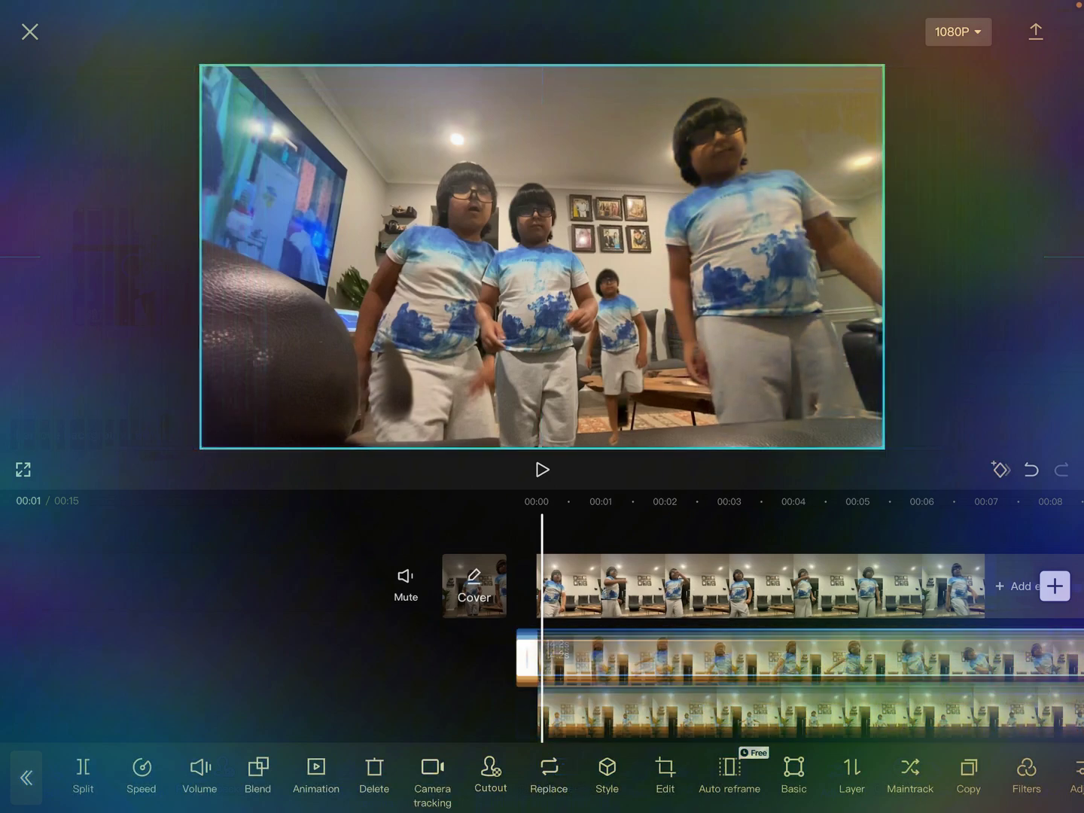
# Move the bottom overlay's middle copy up and right, then return the playhead to the start.
pyautogui.click(763, 586)
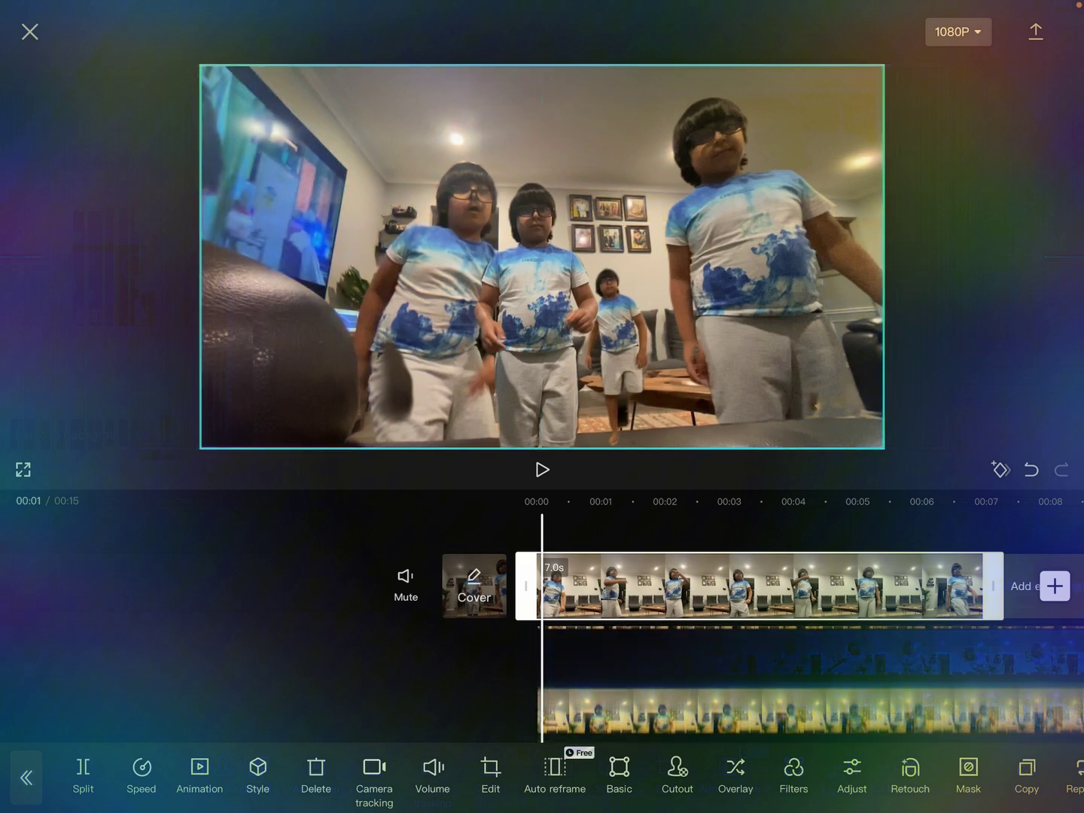
pyautogui.click(763, 711)
pyautogui.moveTo(525, 279); pyautogui.dragTo(548, 256)
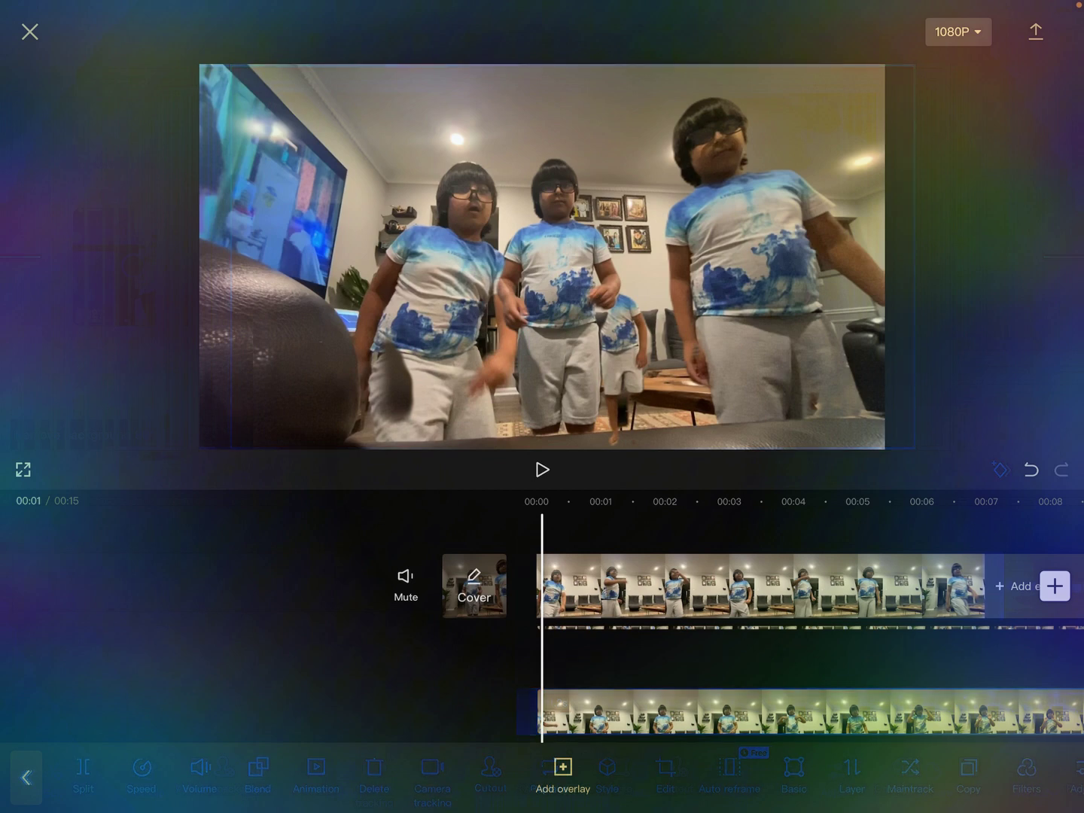
pyautogui.moveTo(763, 585); pyautogui.dragTo(797, 585)
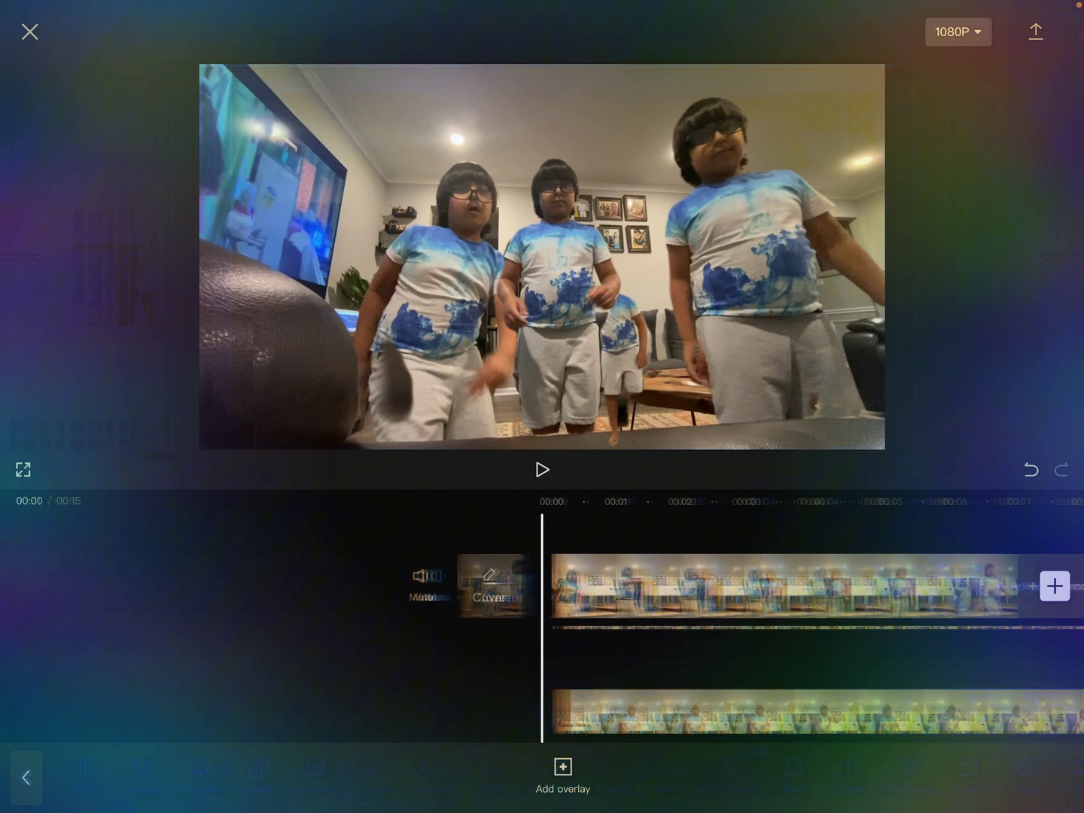